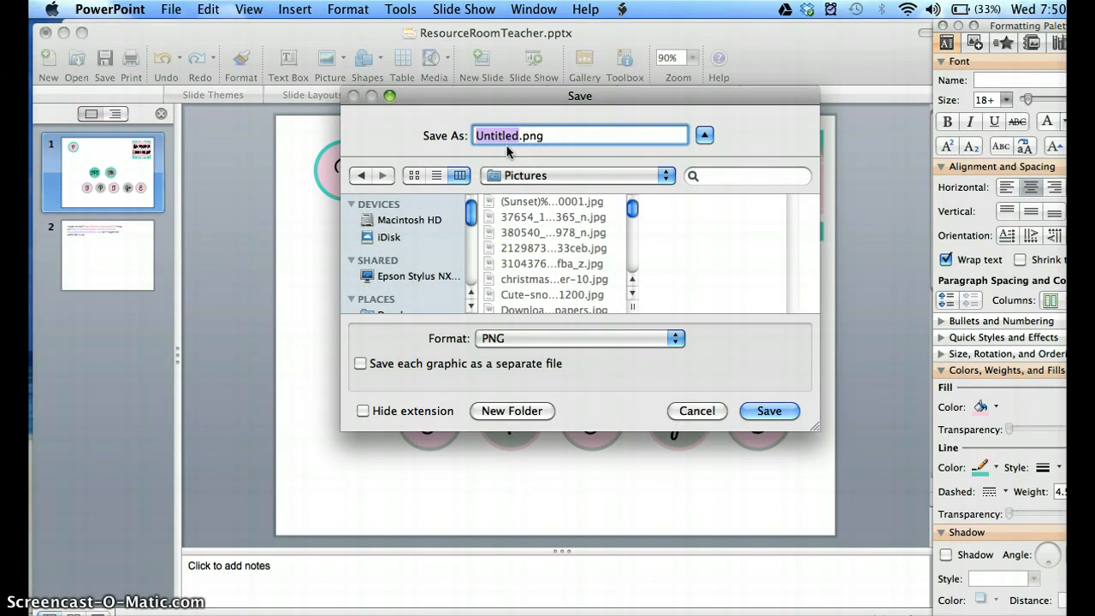
- Cancel the picture export and switch to Chrome to look through the uploaded button images in the Photobucket album
left_click(696, 411)
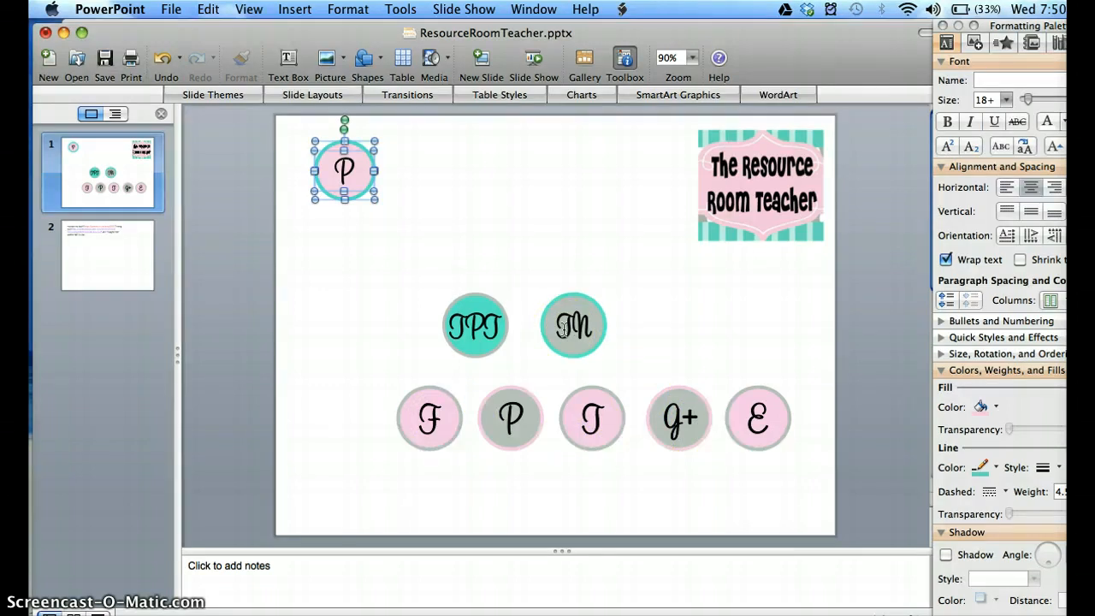
left_click(320, 22)
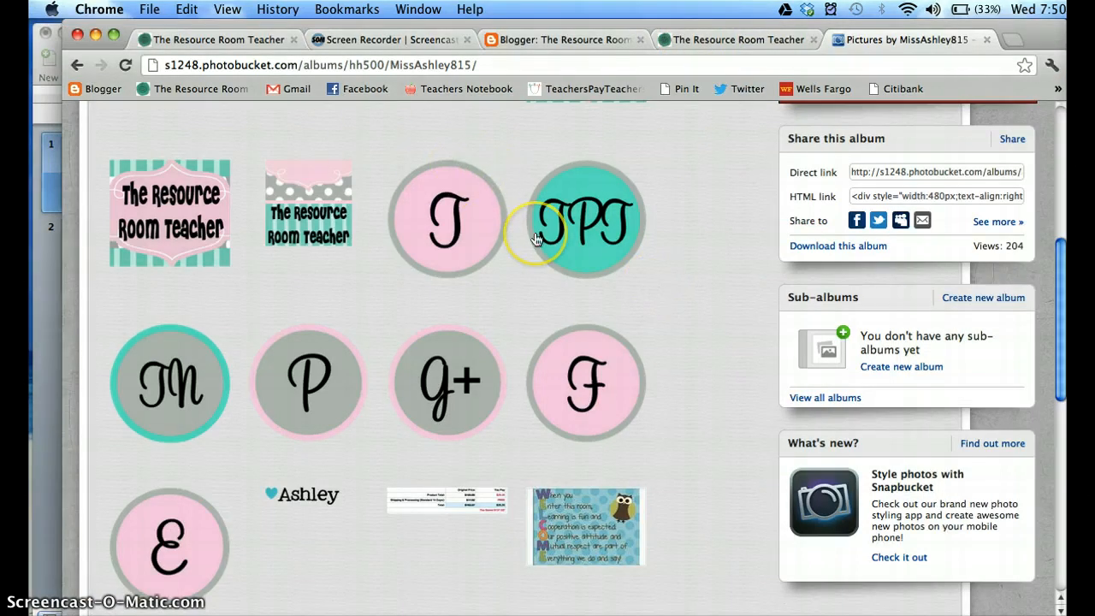
left_click(681, 476)
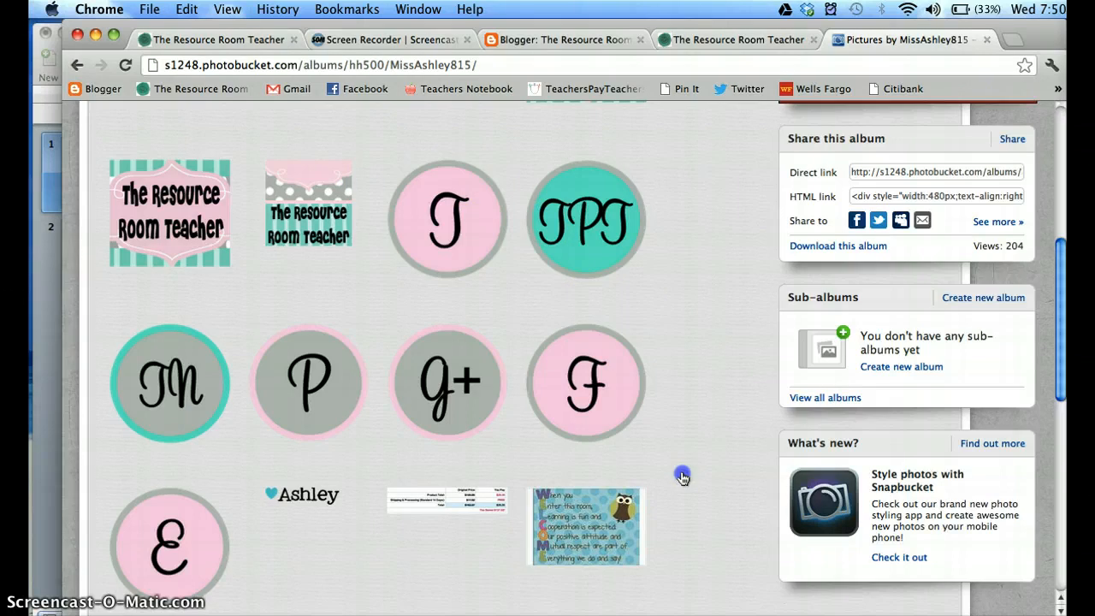
scroll(682, 476, "up", 3)
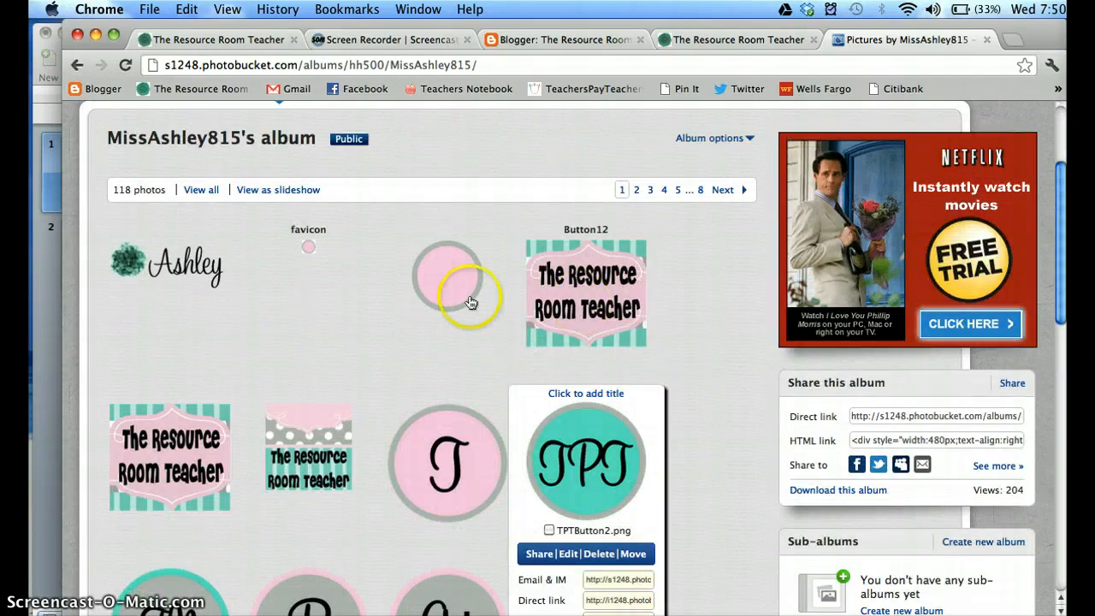
scroll(492, 192, "up", 1)
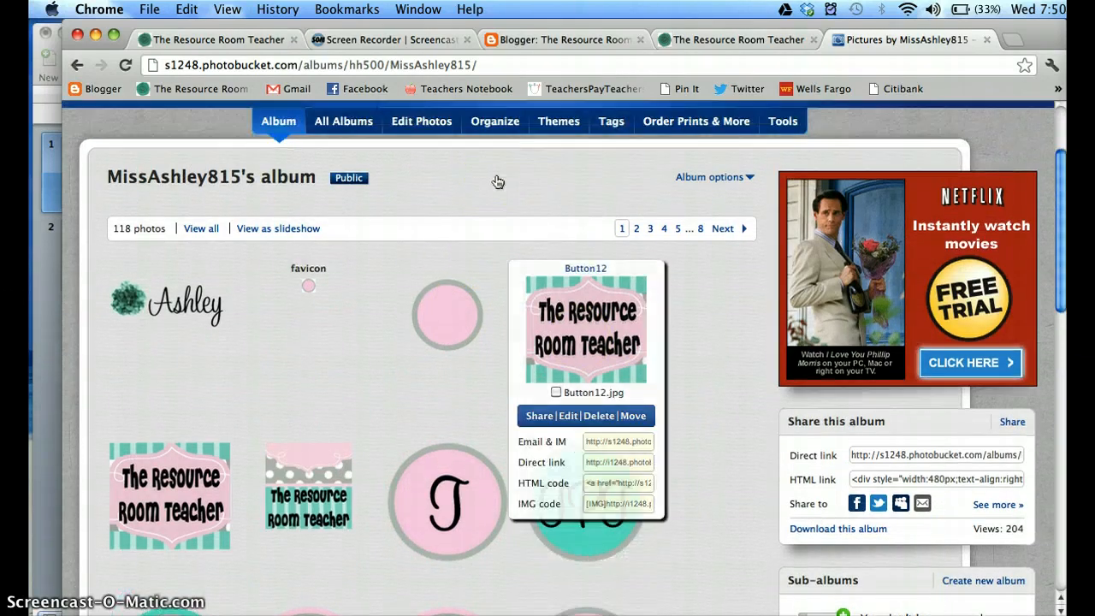
scroll(496, 183, "up", 3)
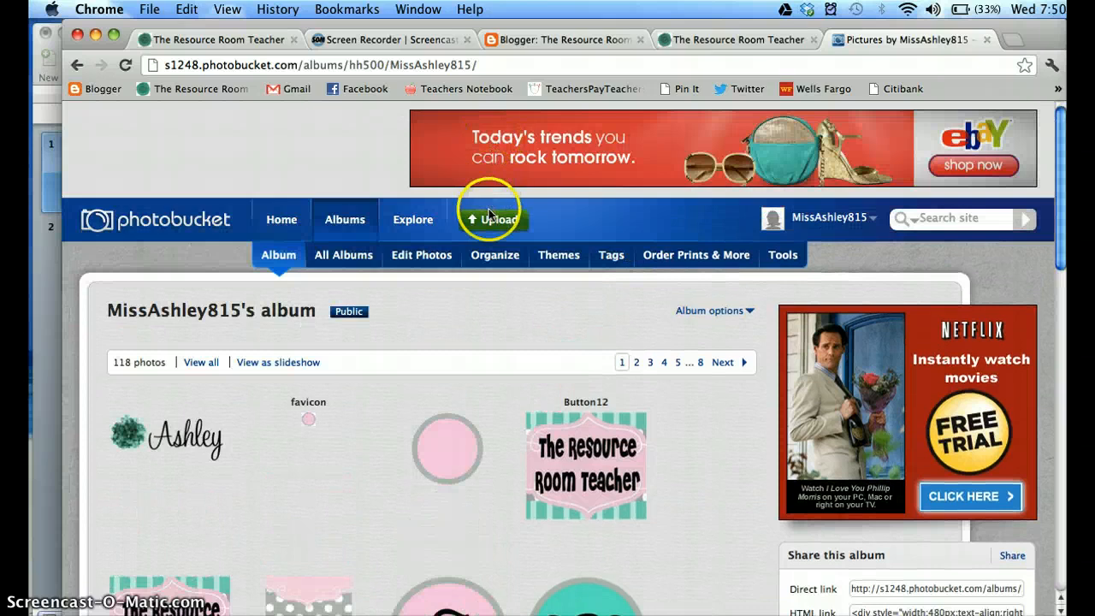
scroll(486, 215, "down", 3)
scroll(485, 222, "down", 7)
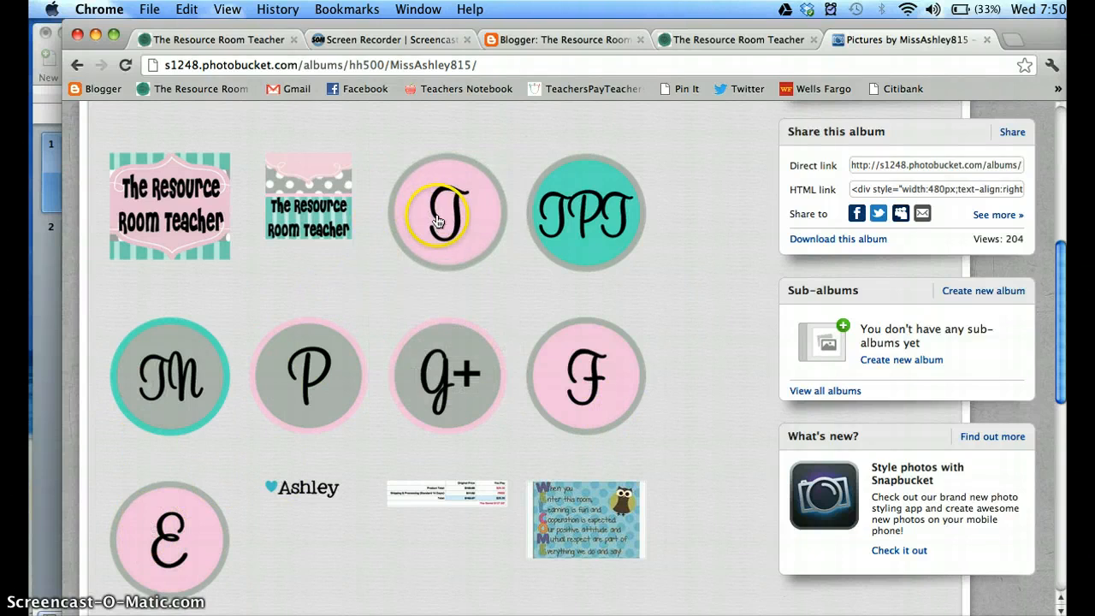
scroll(432, 218, "up", 4)
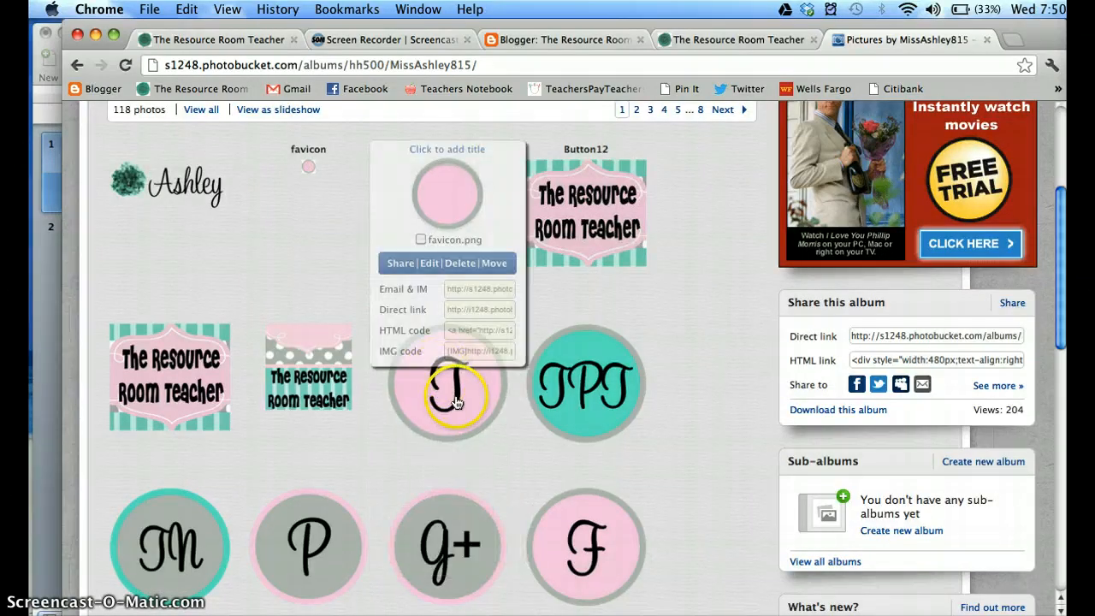
- Show the link codes for TwitterButton.png and PinterestButton.png, and locate the Pinterest button's direct link
mouse_move(457, 402)
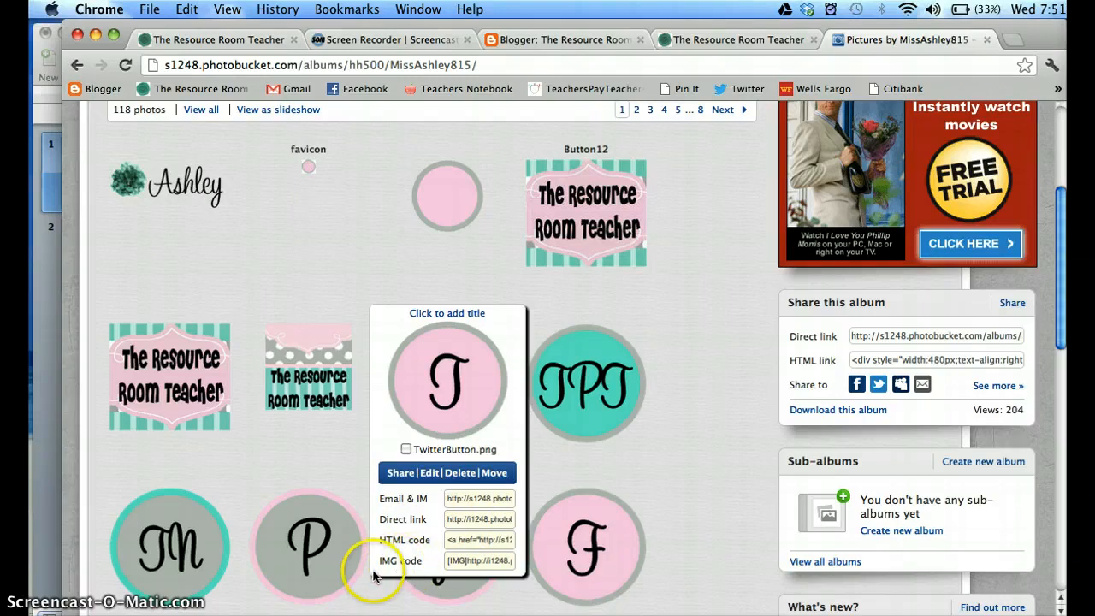
mouse_move(417, 554)
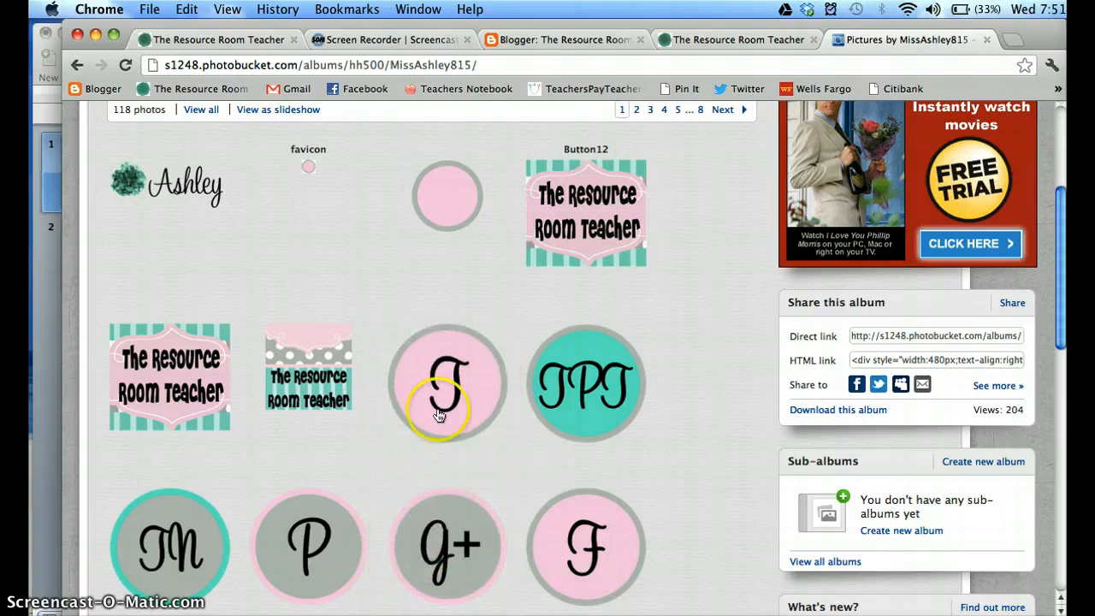
mouse_move(321, 551)
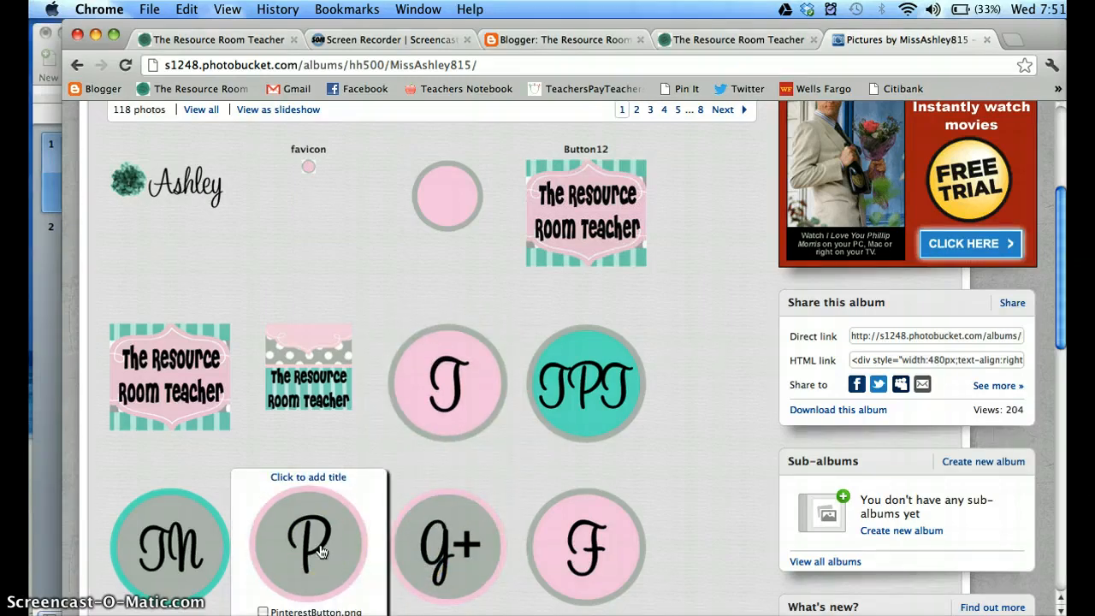
scroll(321, 551, "down", 5)
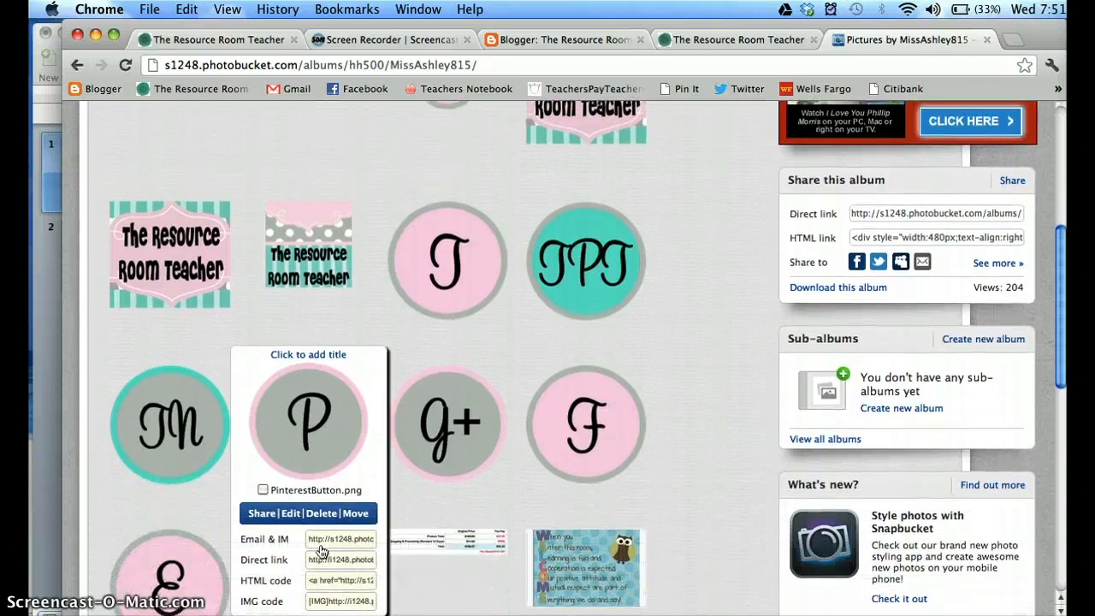
left_click(324, 556)
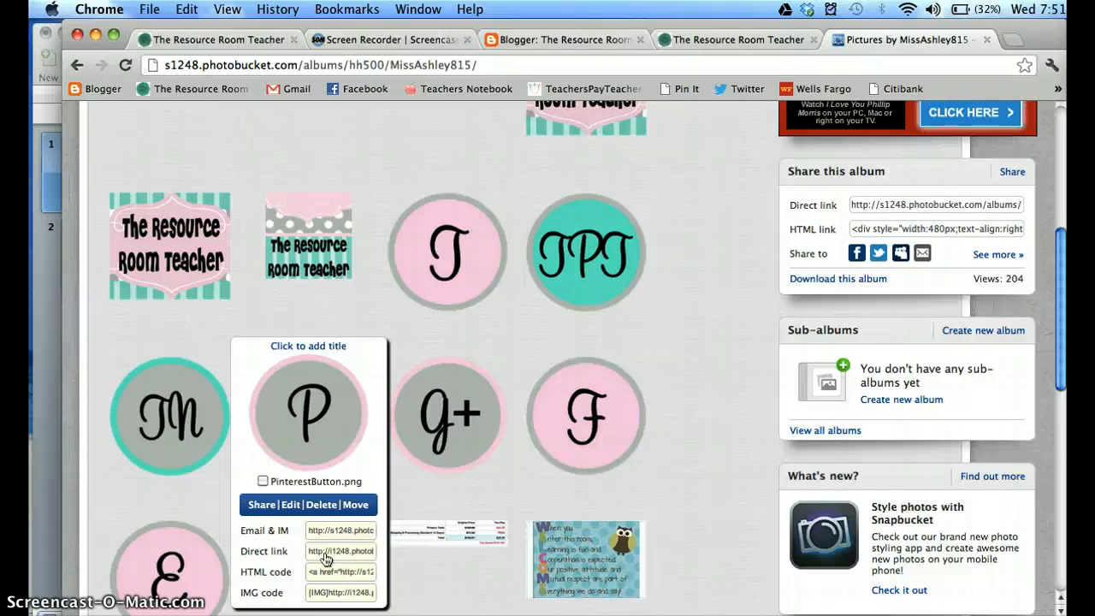
- Switch to PowerPoint, open slide 2 and highlight the PinterestButton.png image address within the HTML code
left_click(39, 379)
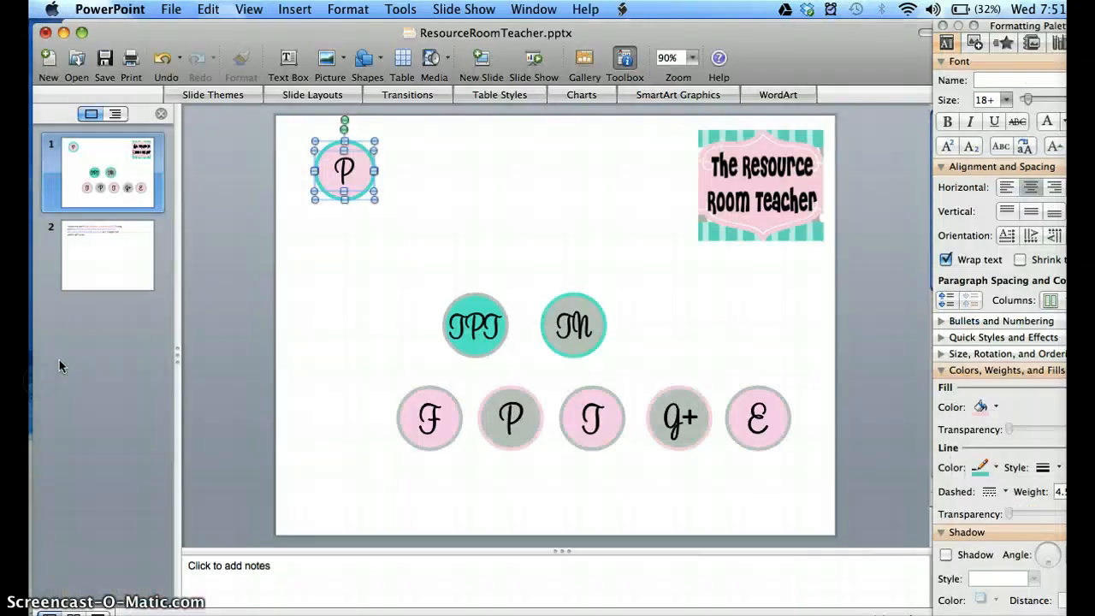
left_click(127, 266)
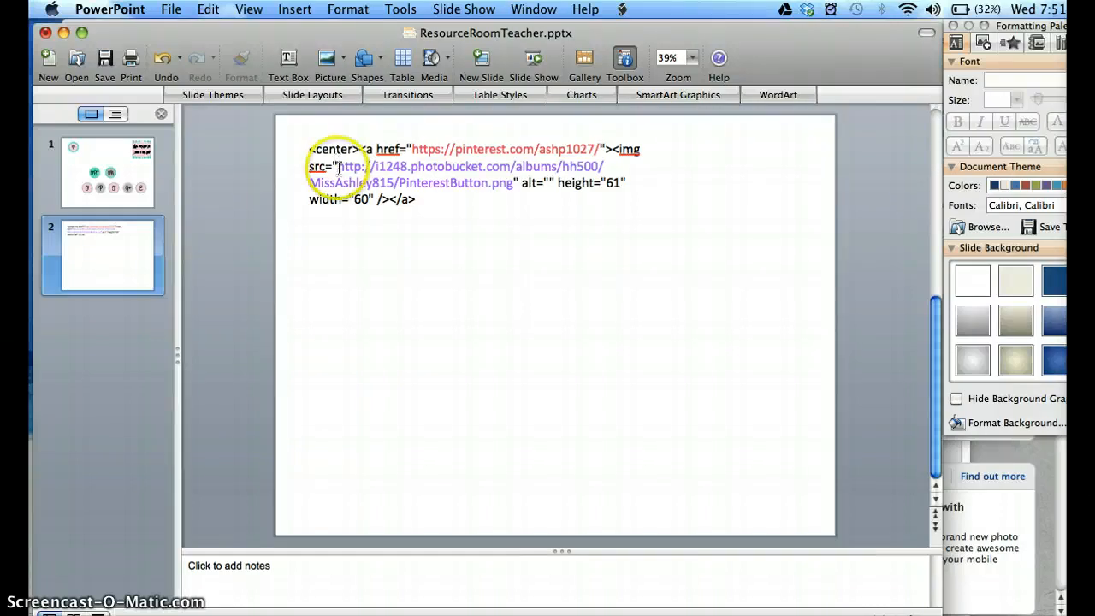
left_click_drag(337, 166, 505, 189)
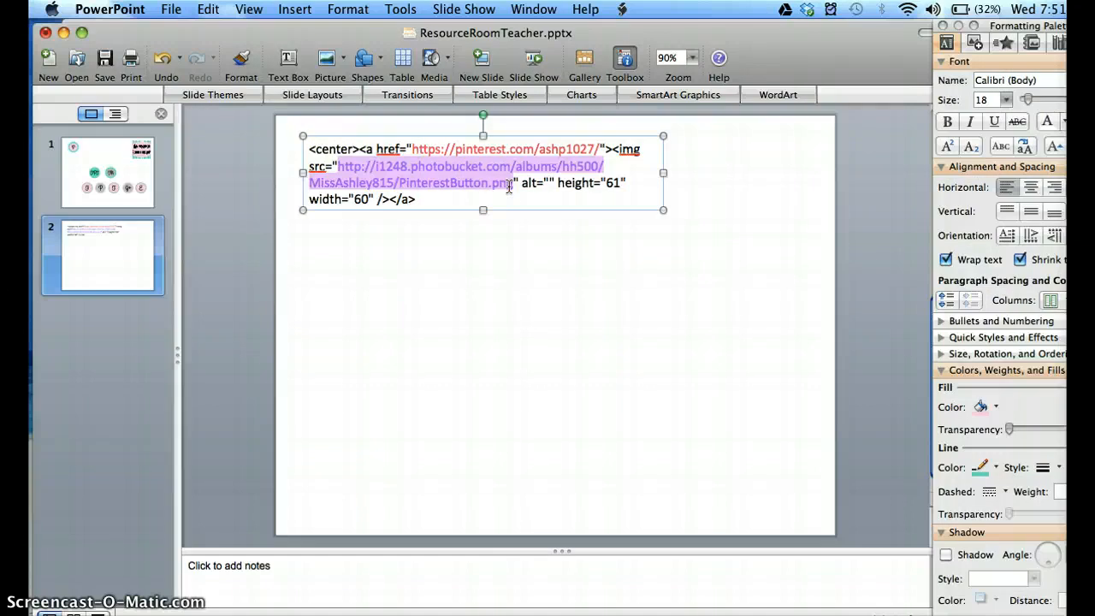
right_click(512, 248)
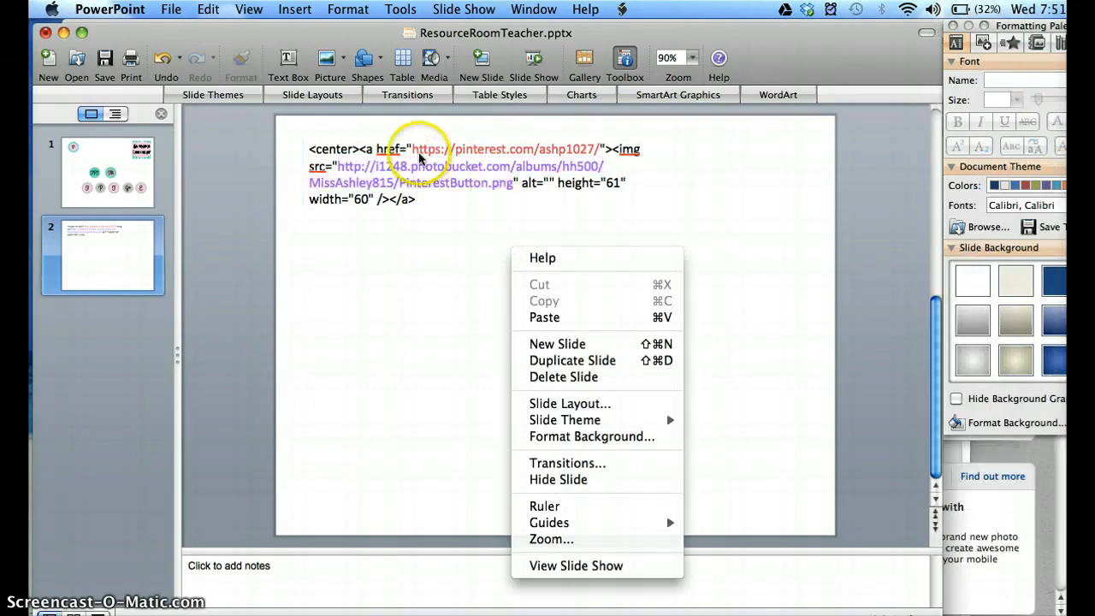
left_click(419, 157)
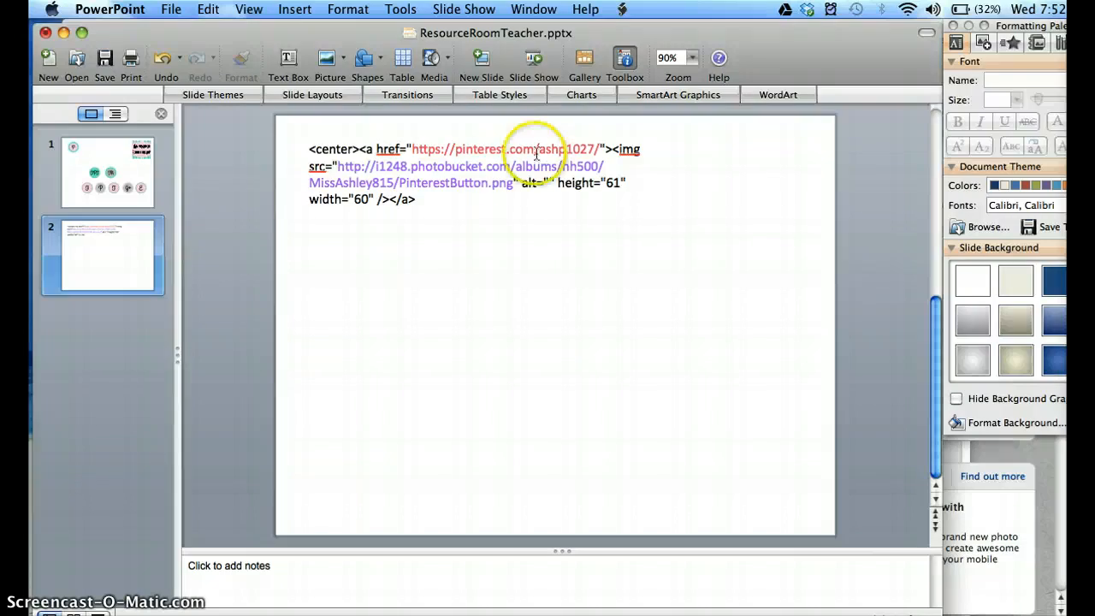
- Highlight the button's entire HTML code on slide 2, from the center tag to the closing link tag, and deselect it
left_click(335, 167)
left_click_drag(417, 200, 439, 203)
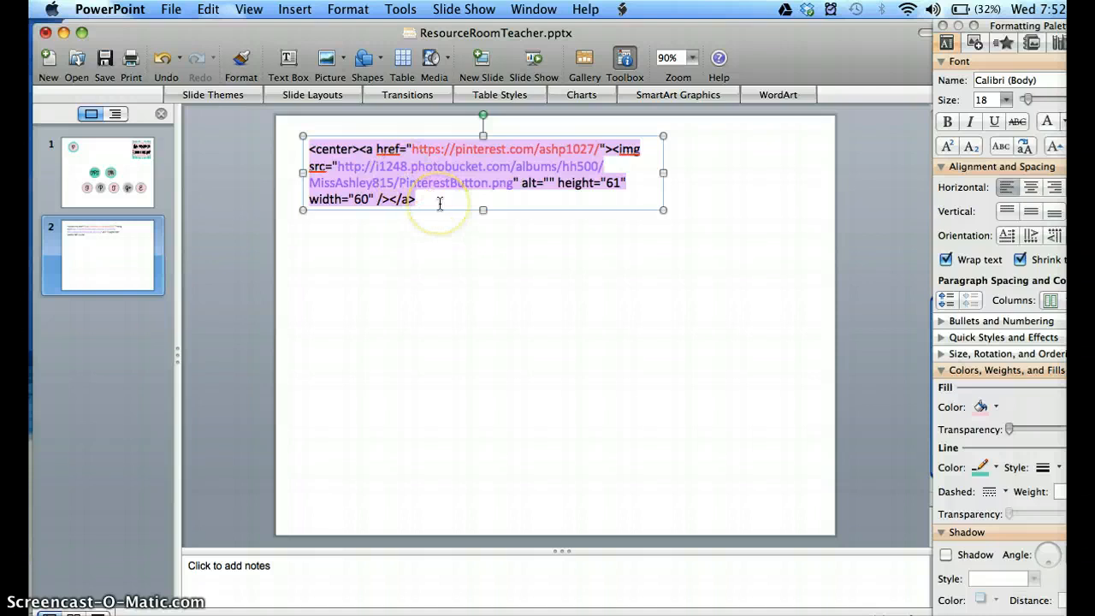
left_click(433, 254)
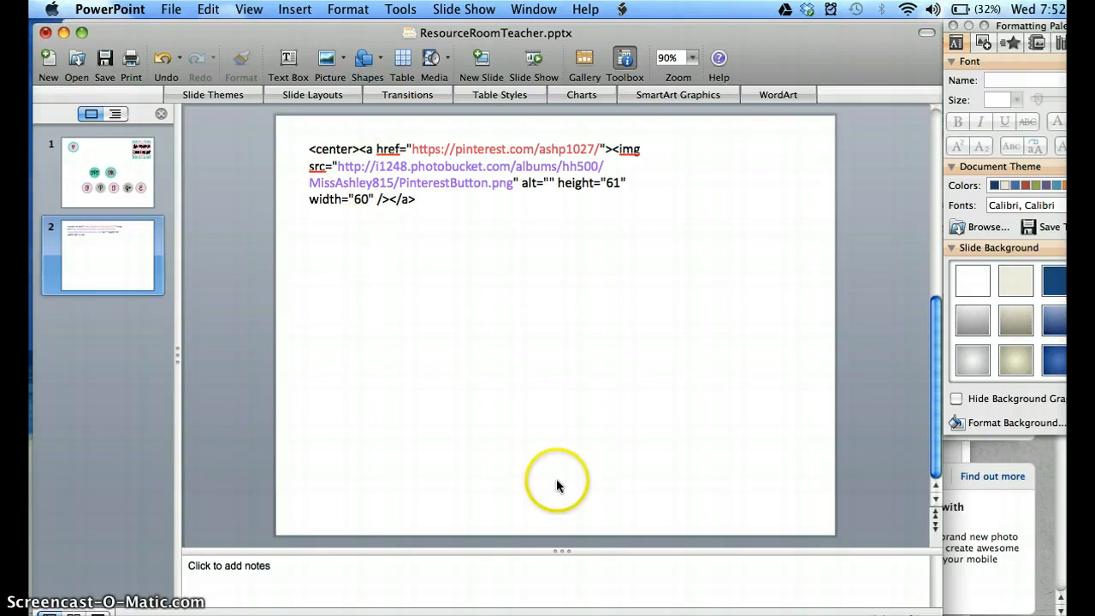
- Switch to Blogger in Chrome, return to the dashboard and open the Layout page of The Resource Room Teacher blog
left_click(1045, 501)
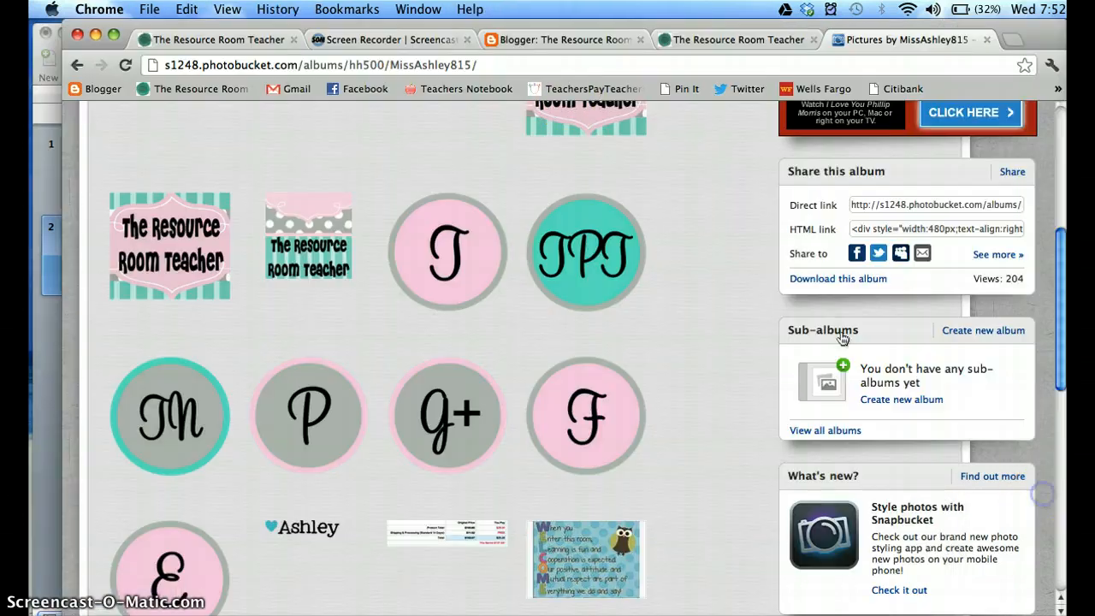
left_click(557, 40)
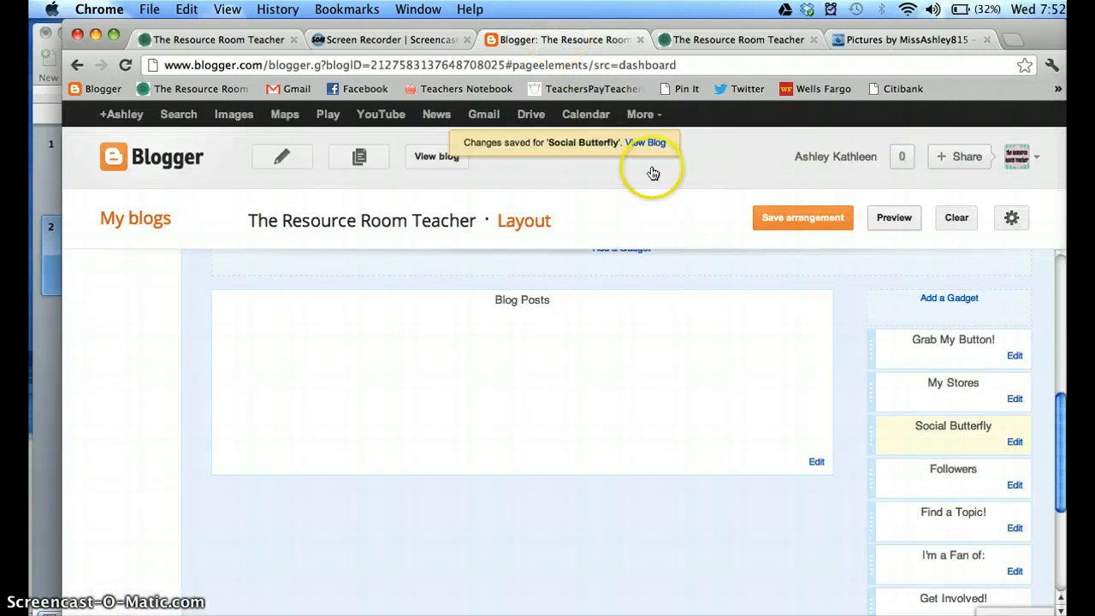
left_click(137, 172)
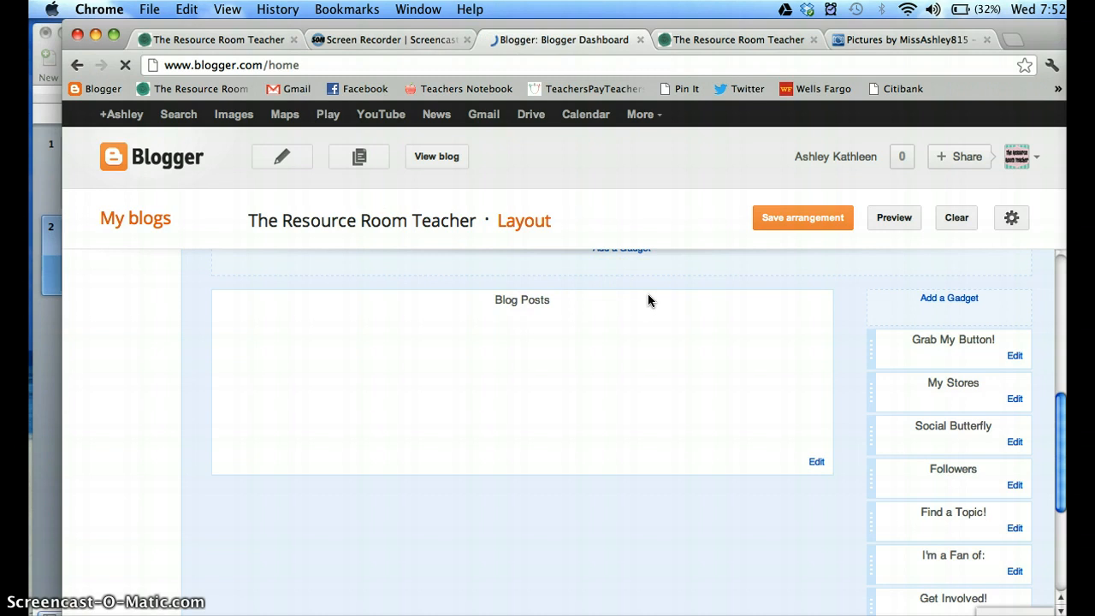
left_click(613, 297)
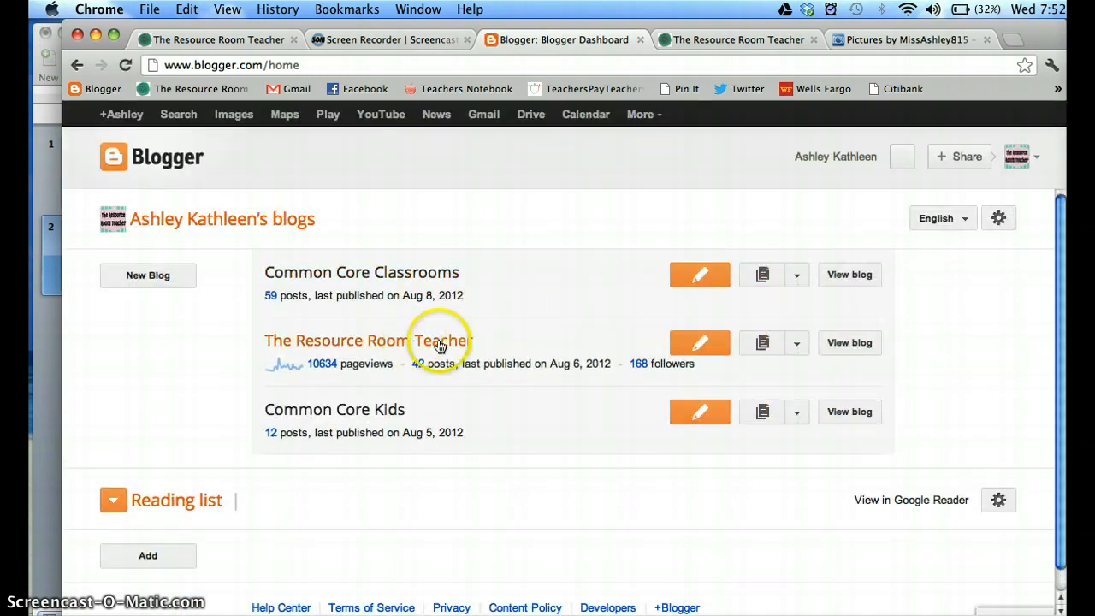
left_click(795, 346)
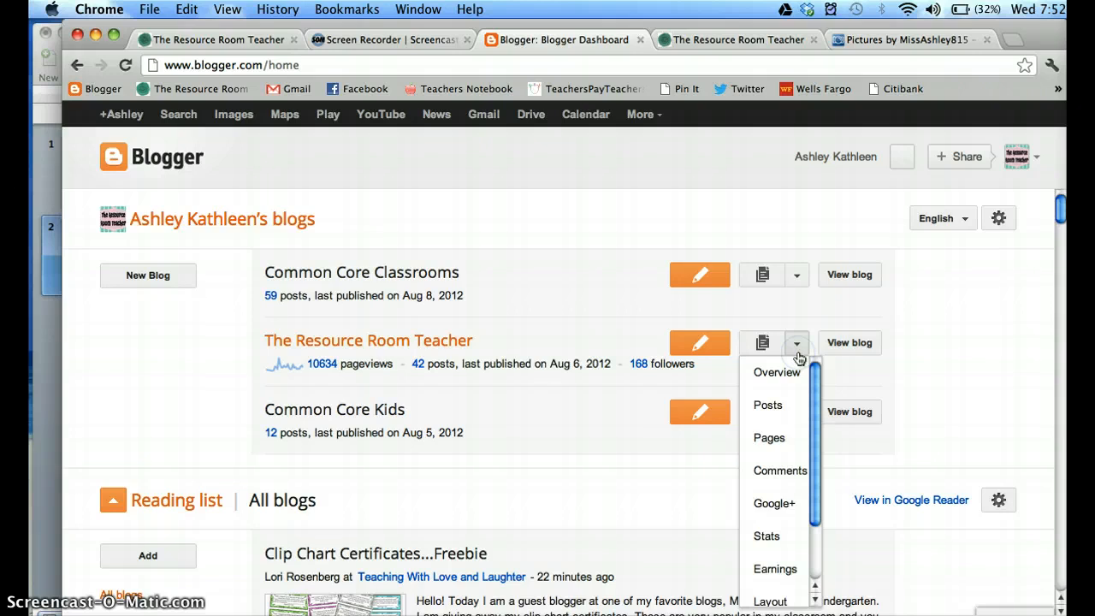
scroll(761, 501, "down", 3)
left_click(767, 537)
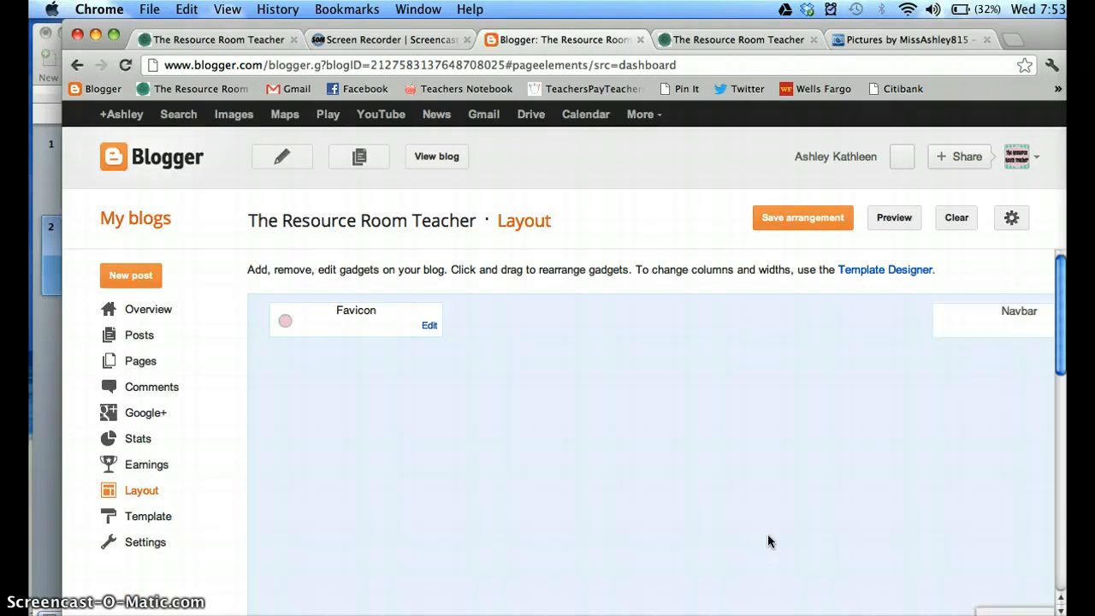
- Start adding an HTML/JavaScript gadget to the blog's sidebar
scroll(767, 540, "right", 3)
scroll(767, 537, "down", 5)
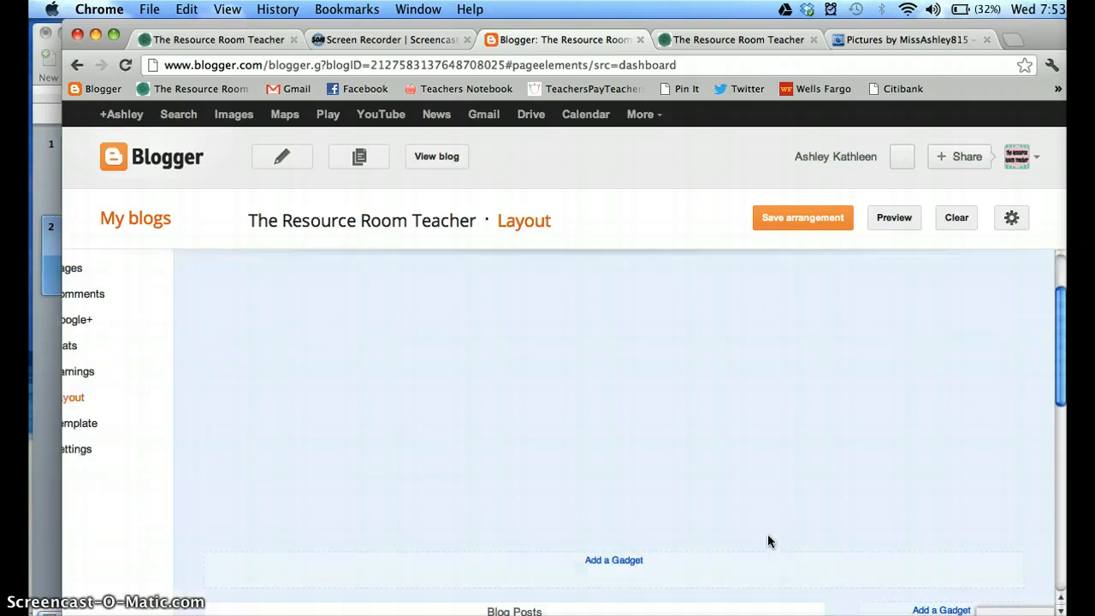
left_click(927, 453)
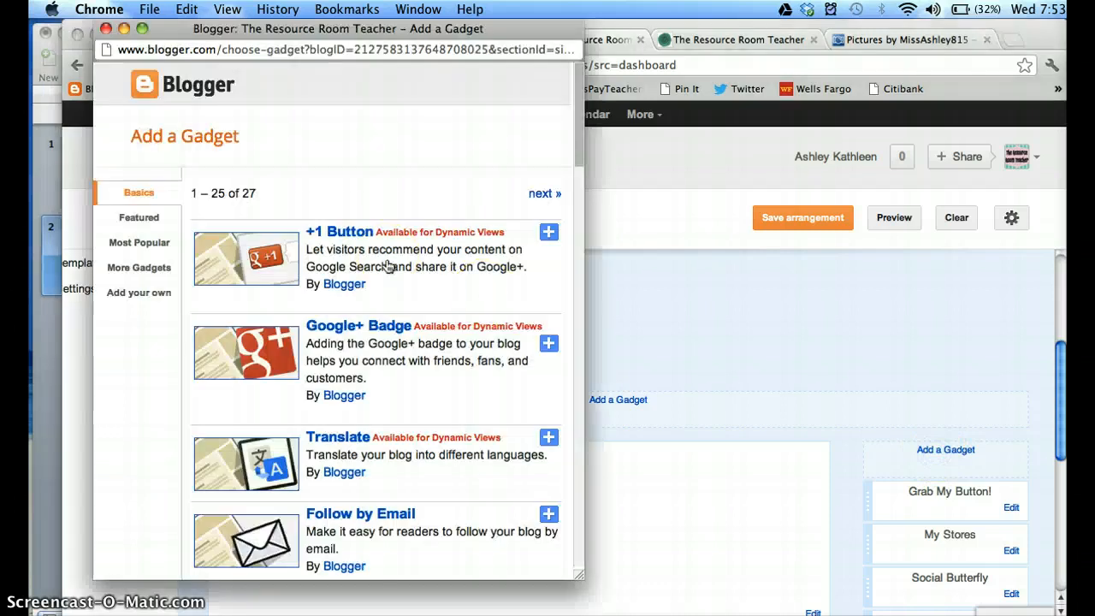
scroll(496, 317, "down", 3)
scroll(496, 321, "down", 10)
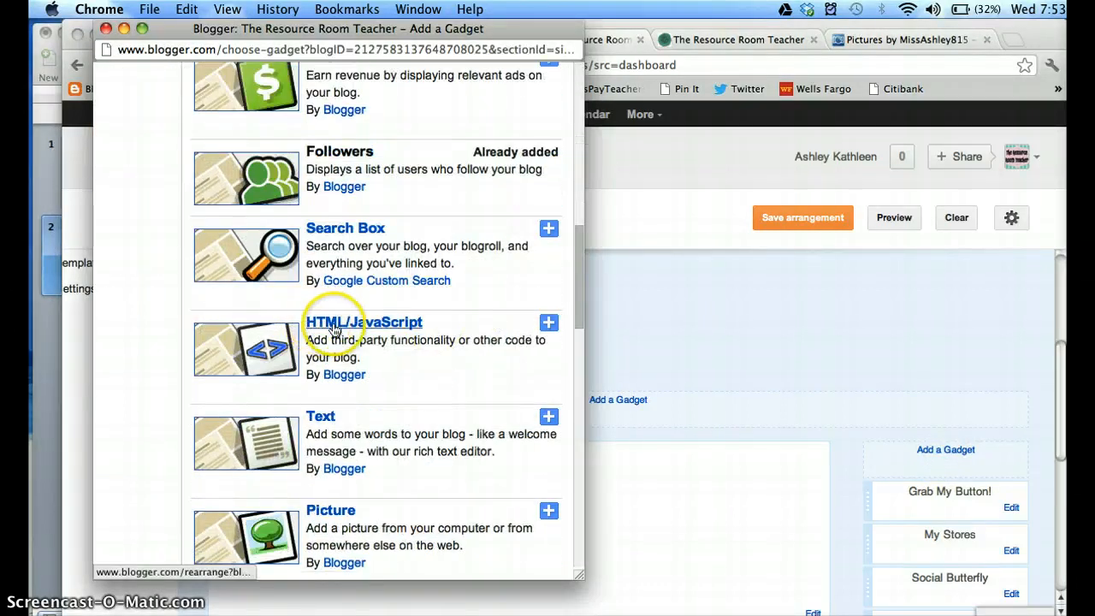
left_click(549, 325)
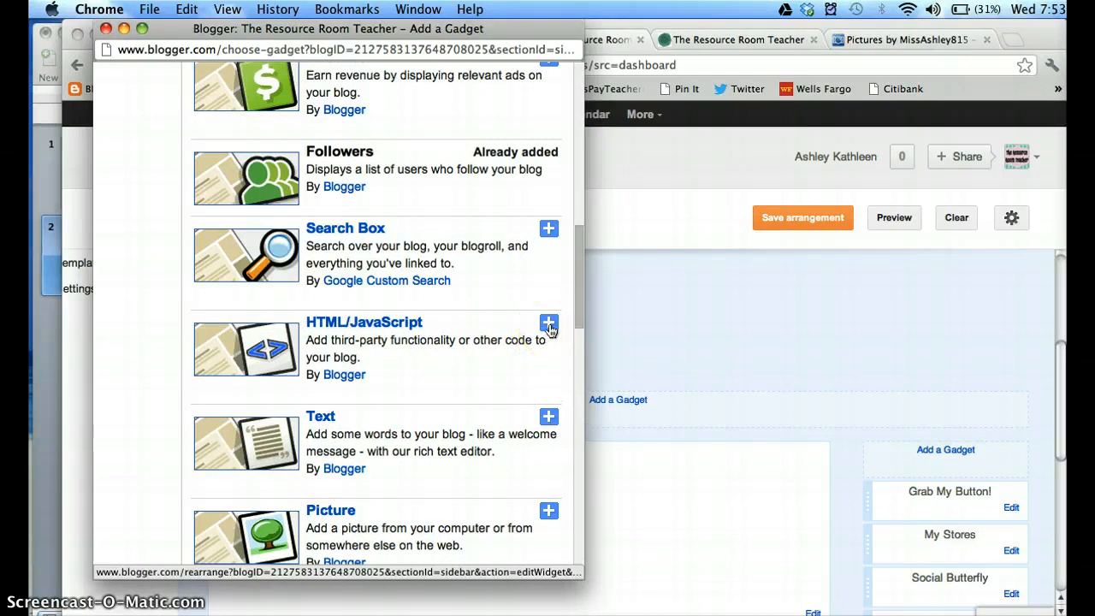
left_click(549, 325)
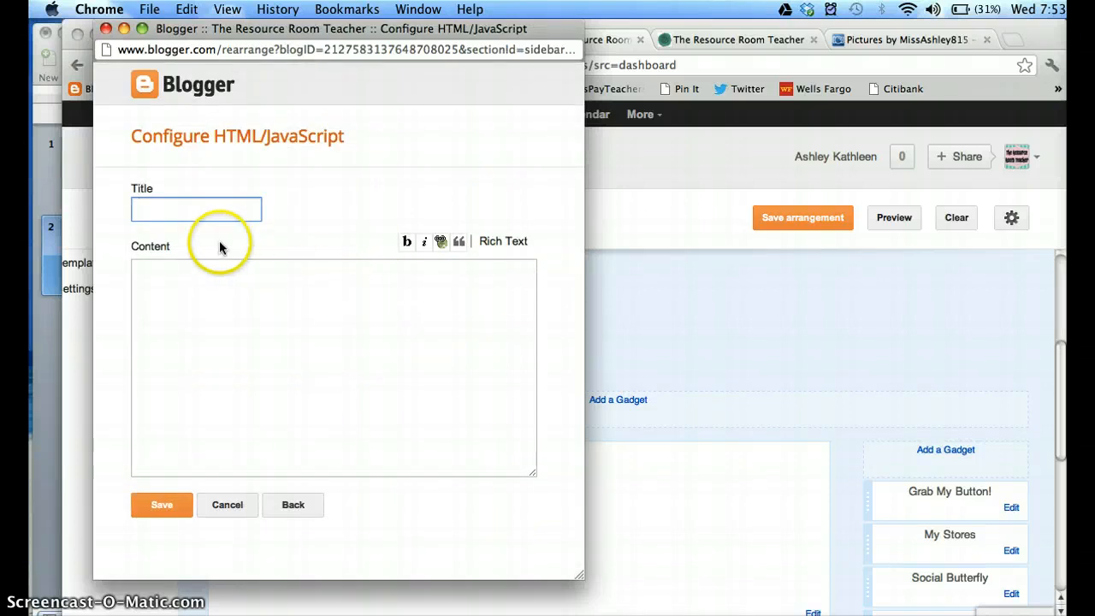
- Try the title Social Media for the new HTML/JavaScript gadget, clear it and close the gadget window without saving
left_click(195, 290)
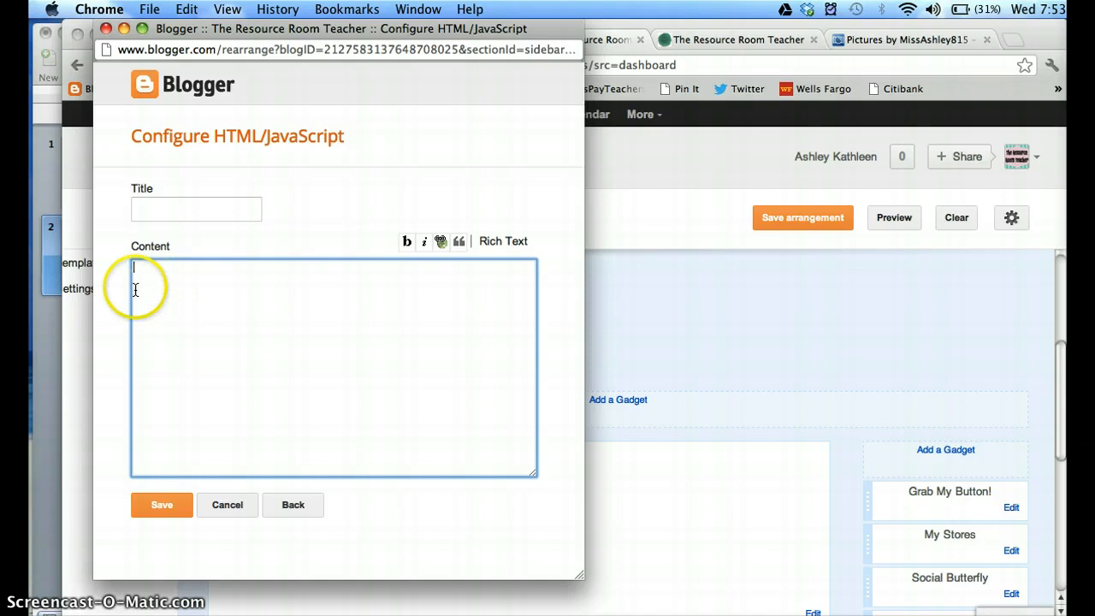
left_click(184, 209)
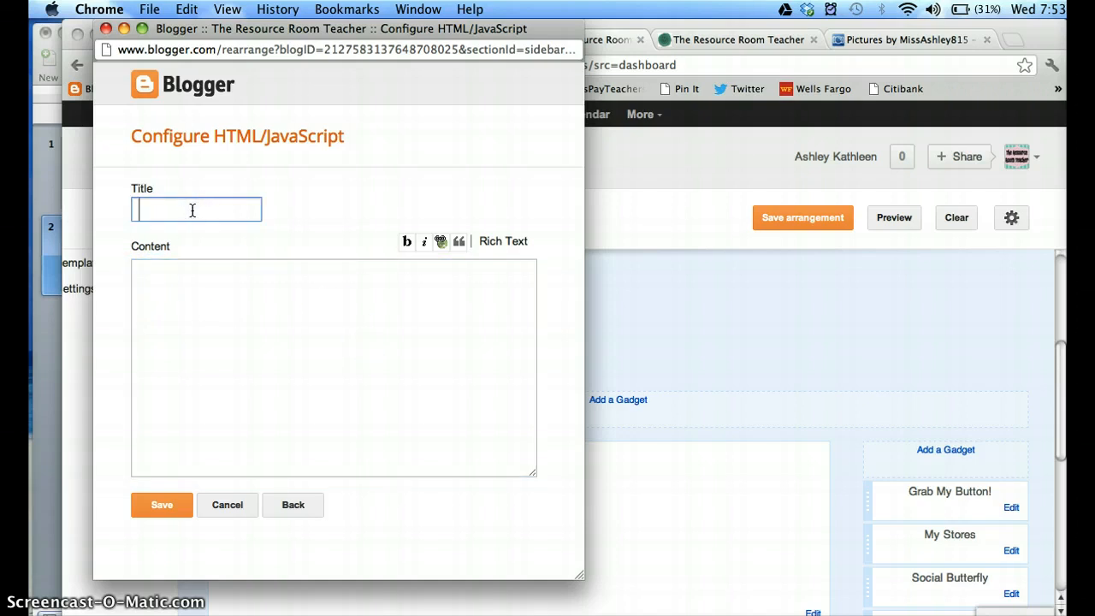
type("Social Media")
left_click_drag(215, 208, 97, 208)
key("BackSpace")
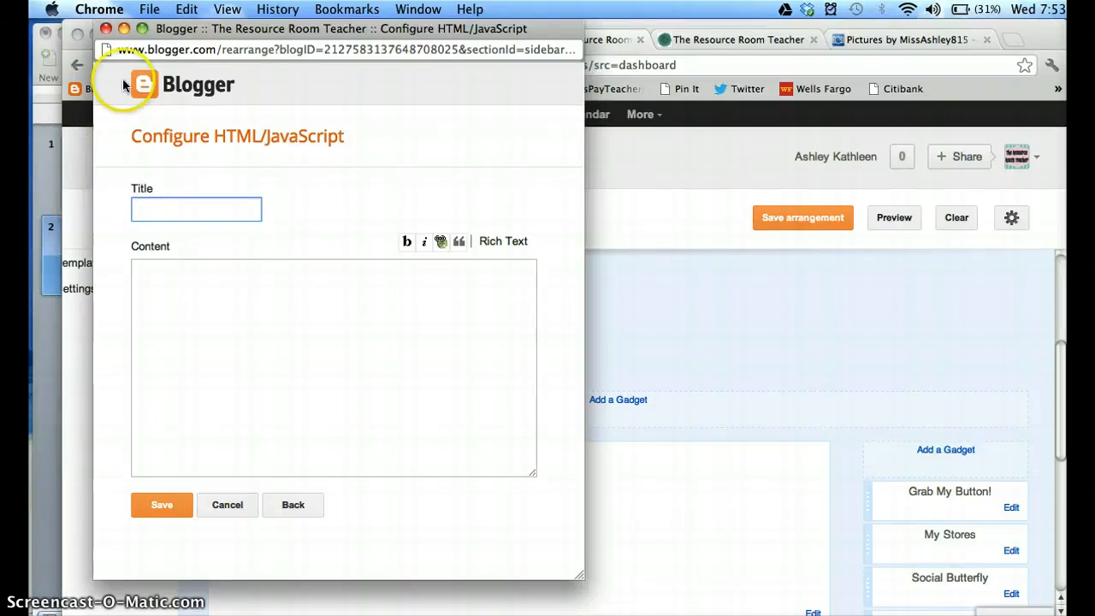
left_click(105, 28)
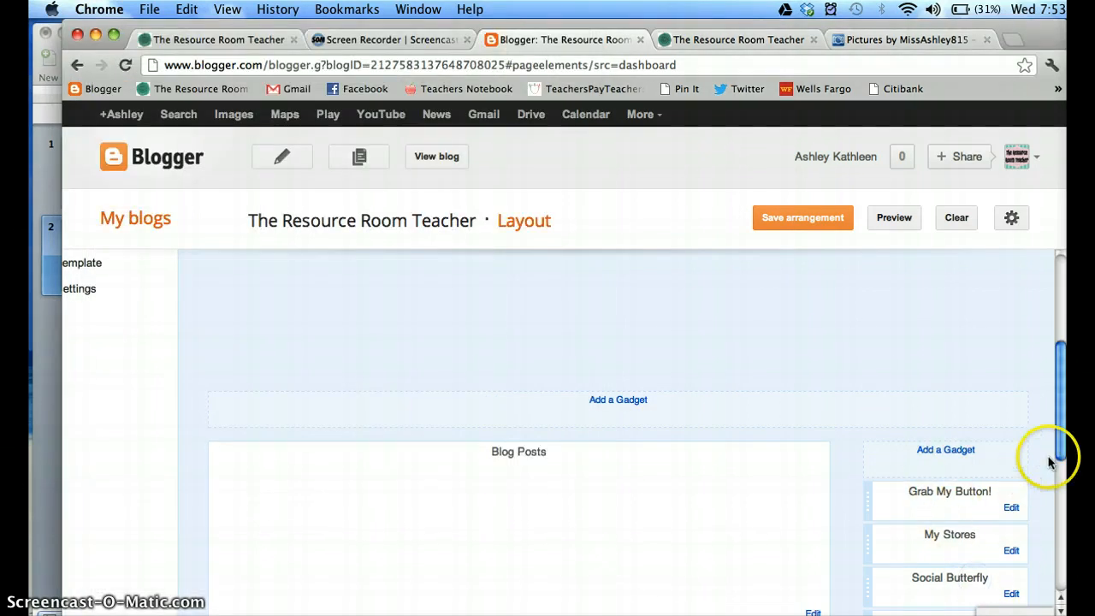
- Open the sidebar's Social Butterfly gadget for editing, highlight its entire HTML code and deselect it
scroll(1043, 462, "down", 3)
left_click(1013, 483)
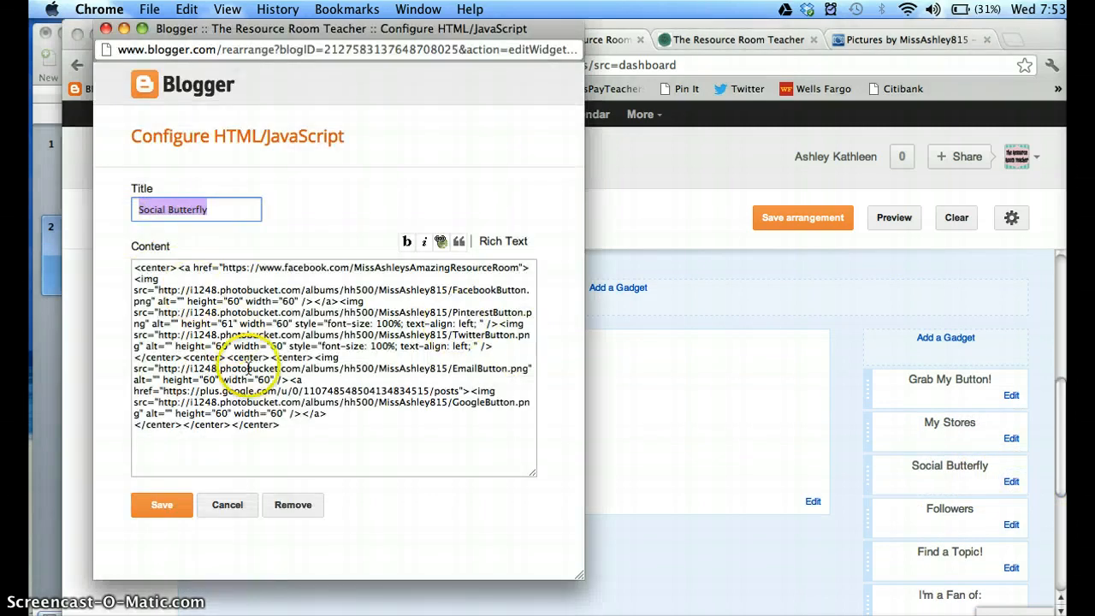
left_click_drag(312, 436, 122, 271)
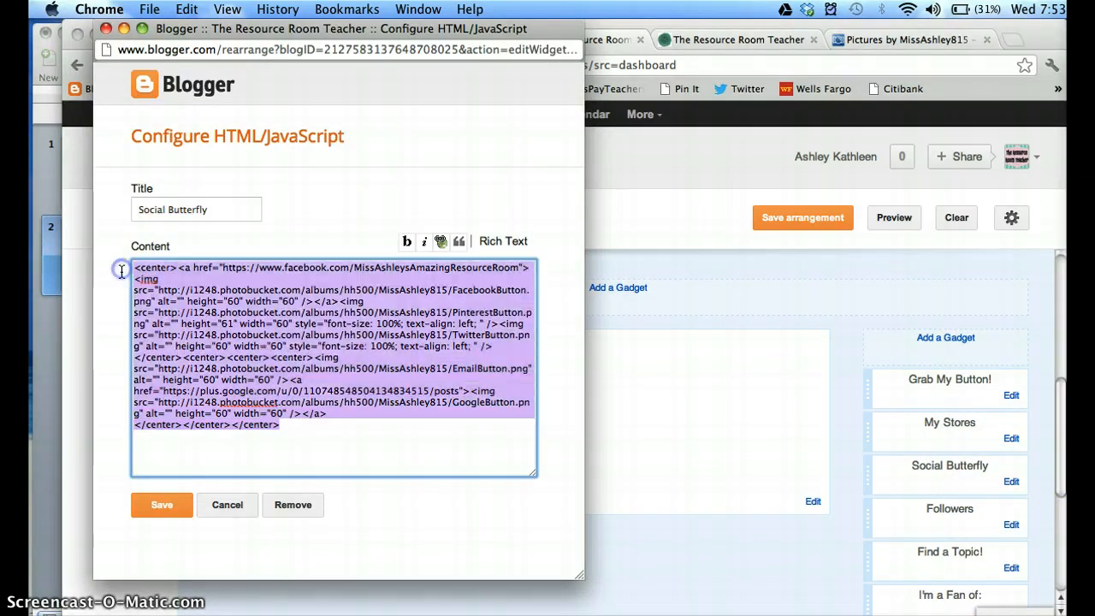
left_click(289, 436)
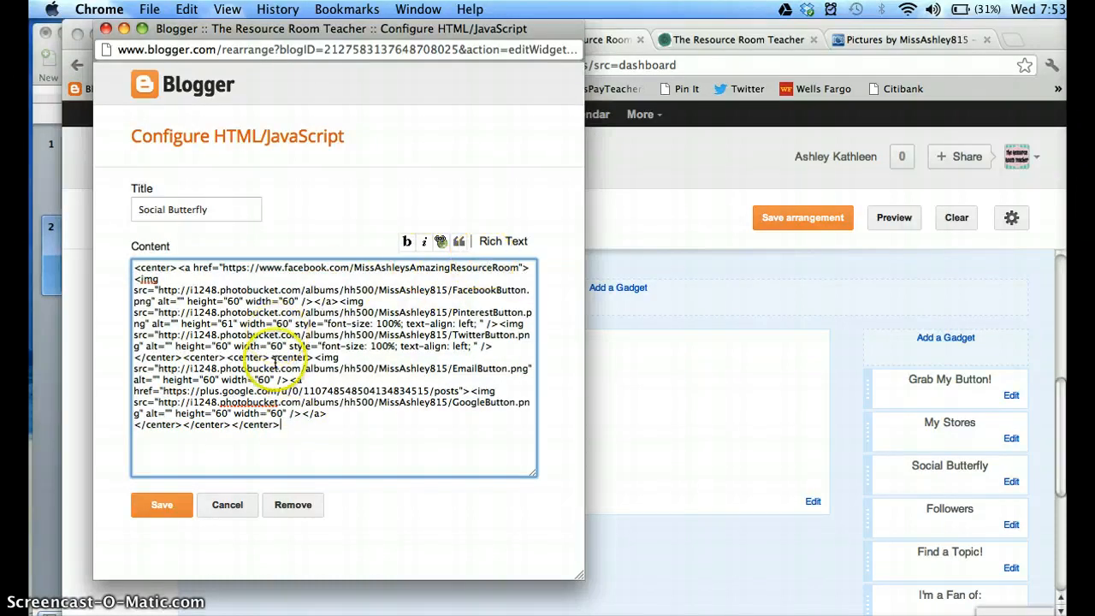
- In the gadget's rich text view, try the P button after the T button and return it to between F and T
left_click(502, 242)
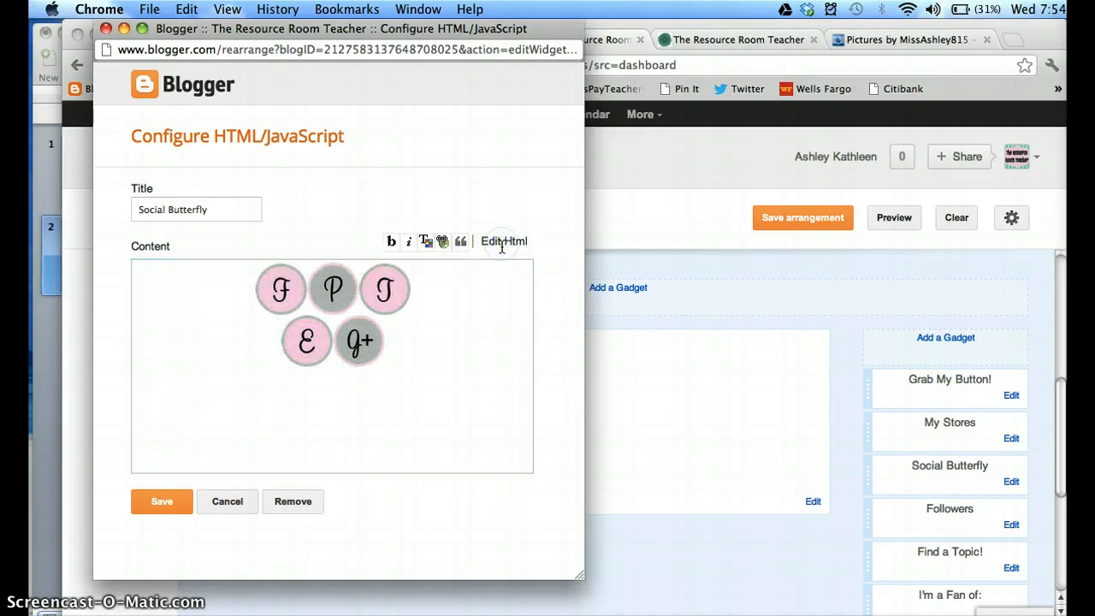
left_click(389, 327)
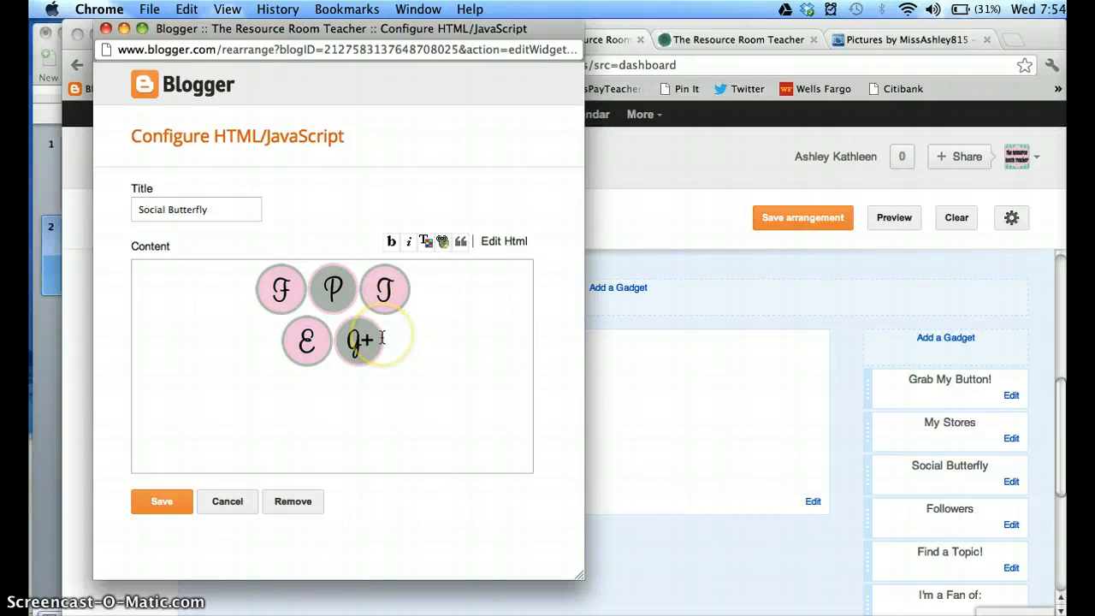
left_click(334, 296)
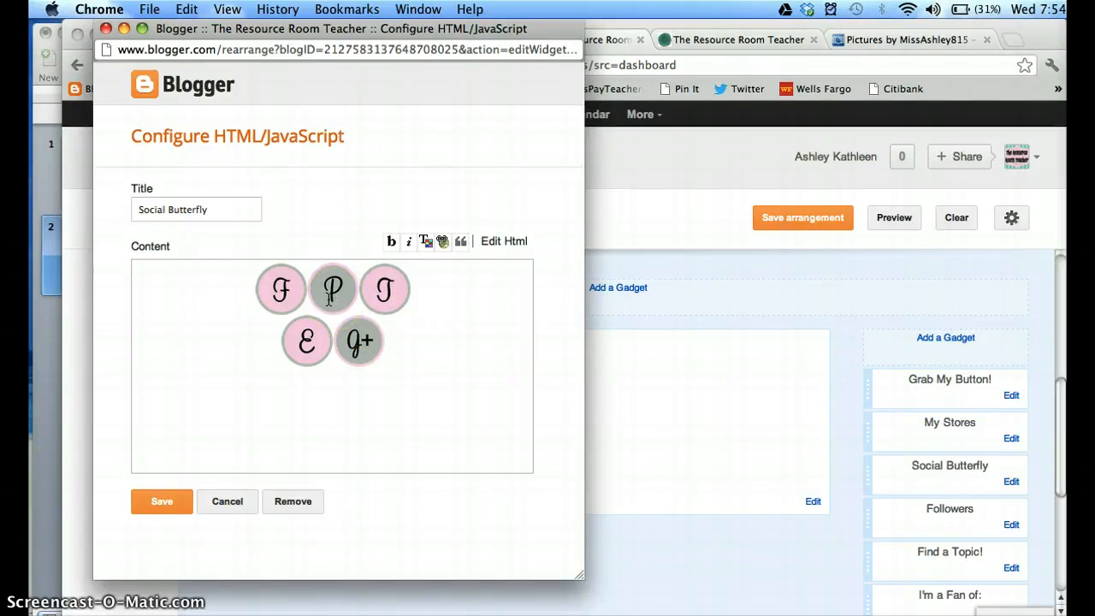
left_click_drag(332, 295, 409, 298)
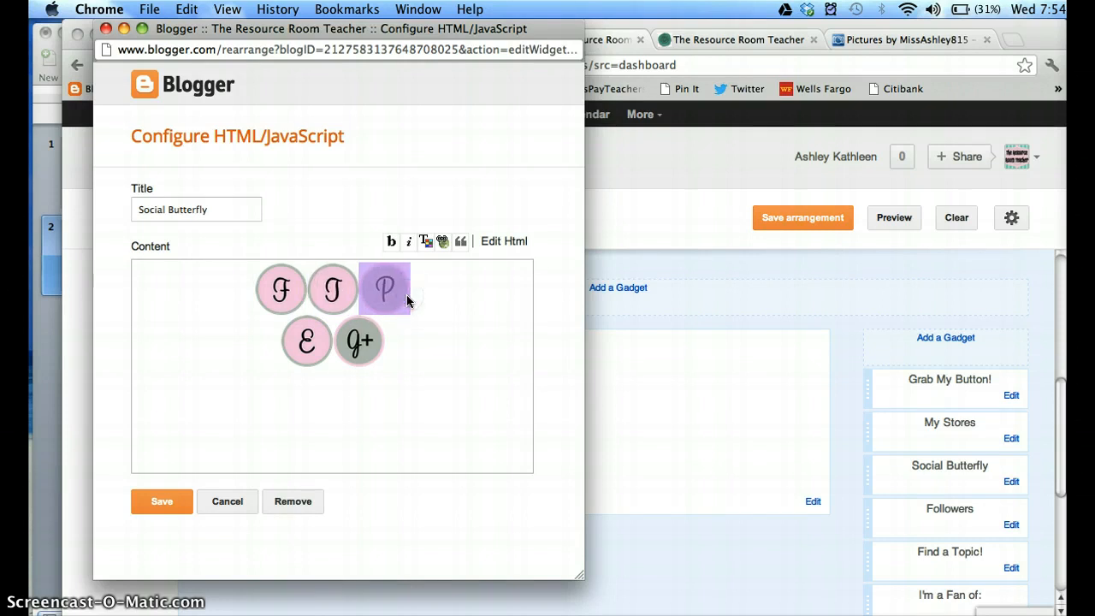
left_click(408, 352)
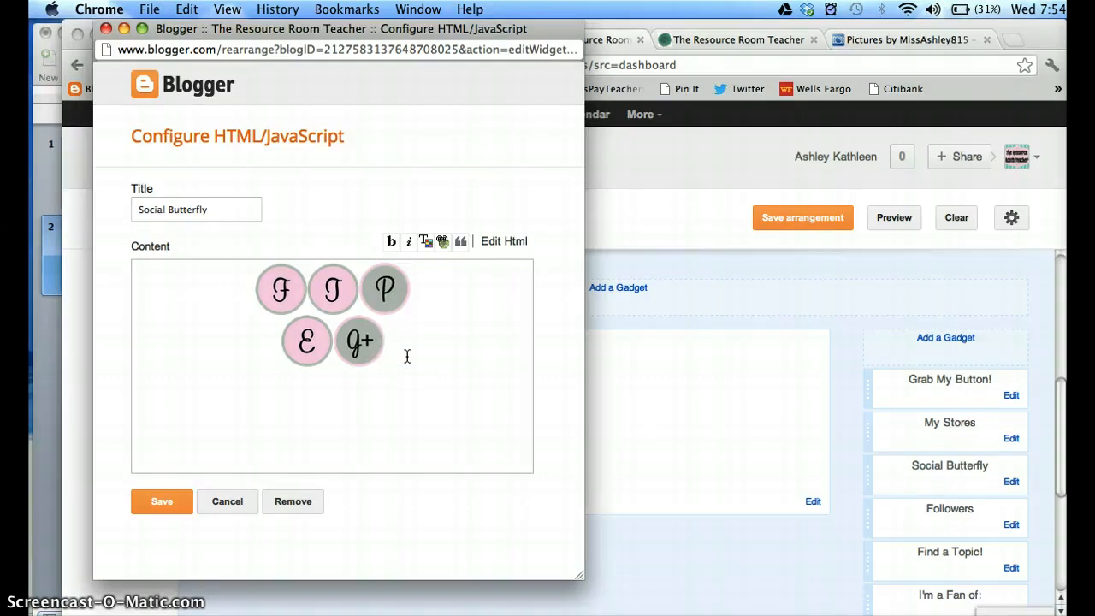
left_click_drag(384, 289, 308, 290)
left_click(433, 297)
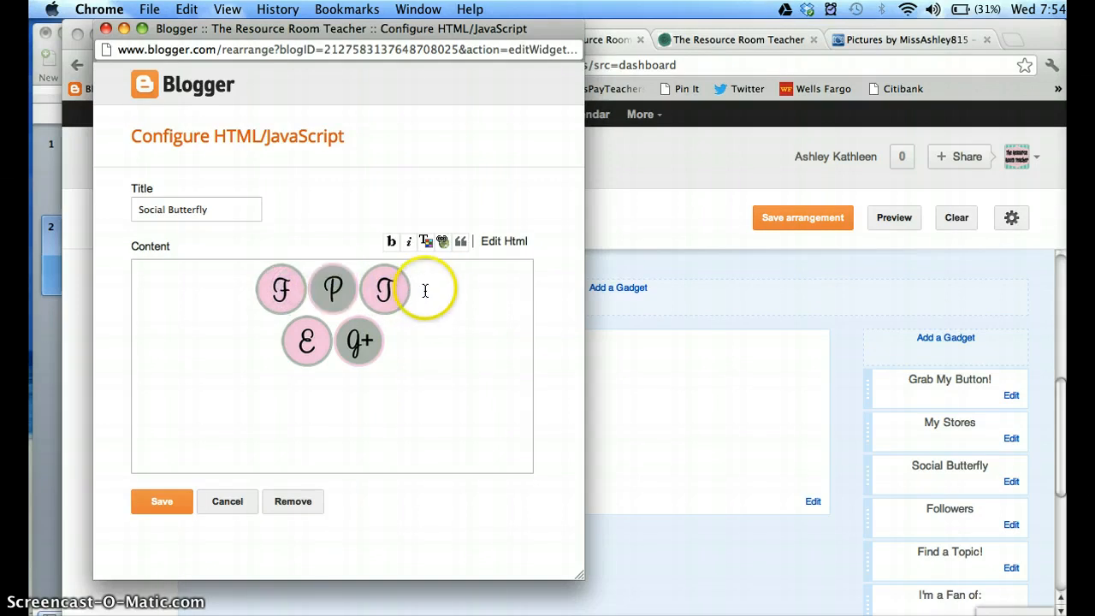
- Save the Social Butterfly gadget
left_click(164, 512)
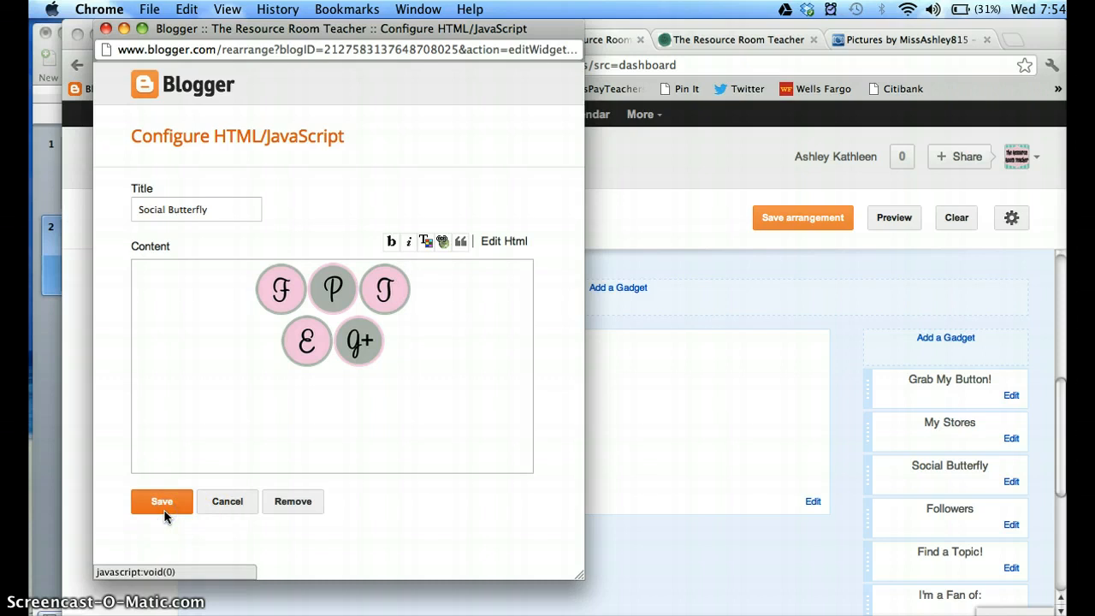
left_click(163, 504)
left_click(165, 508)
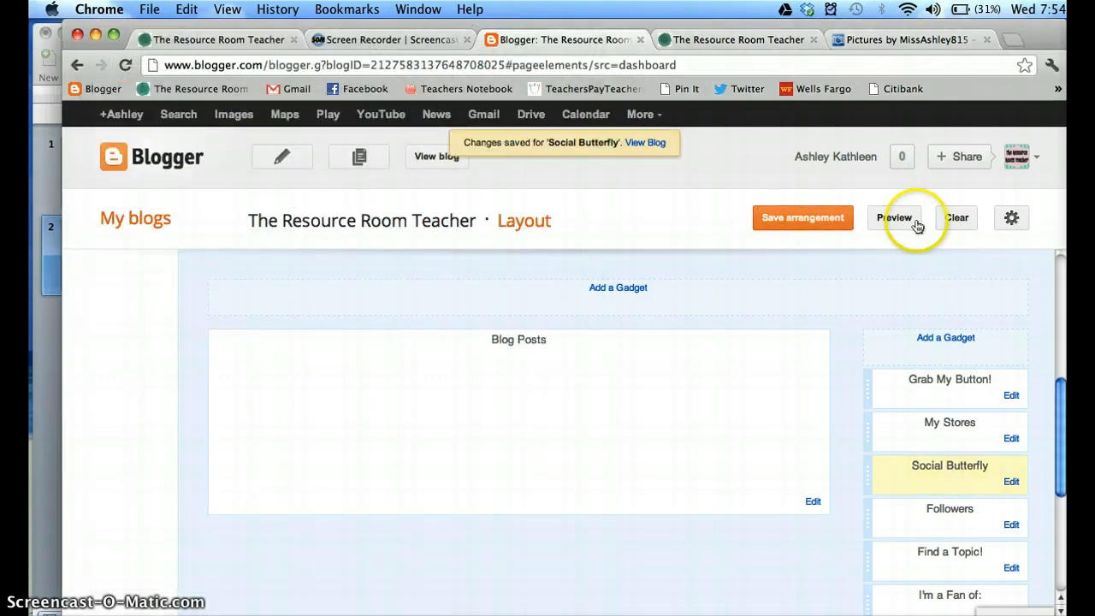
- View the blog preview and examine the Social Butterfly buttons in its sidebar
left_click(750, 43)
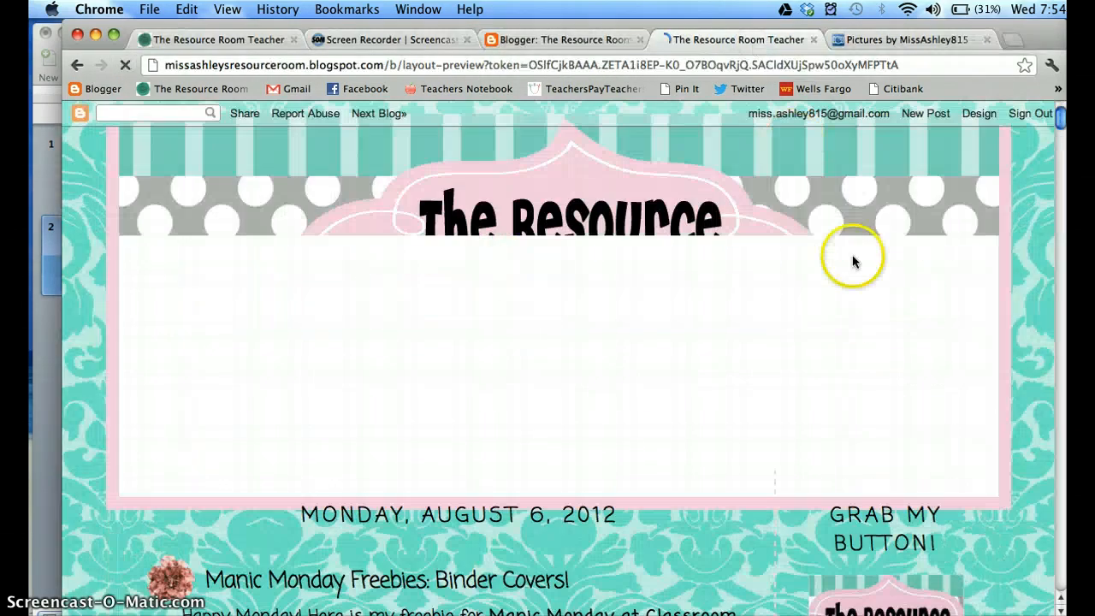
scroll(854, 260, "down", 1)
scroll(852, 256, "down", 10)
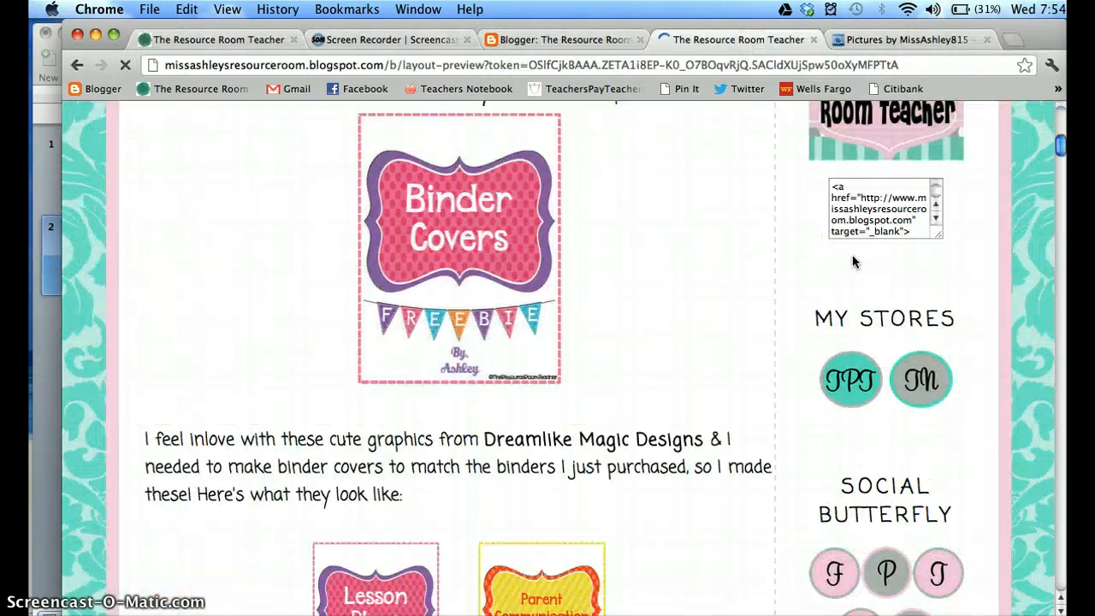